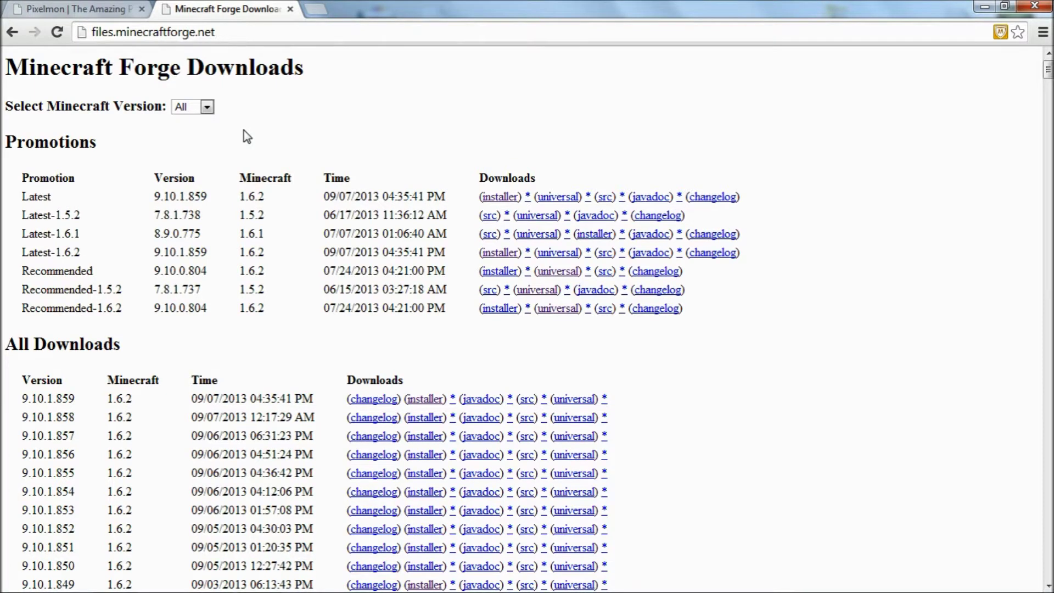
Open the download link for the latest Minecraft Forge installer, version 9.10.1.859 for Minecraft 1.6.2, and close that page.
click(103, 9)
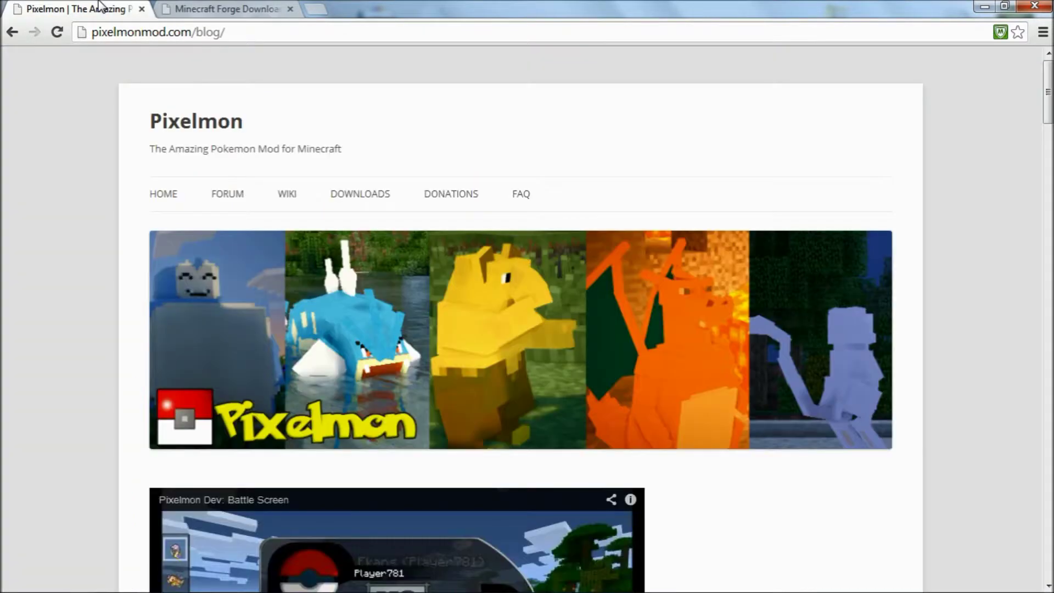
click(233, 11)
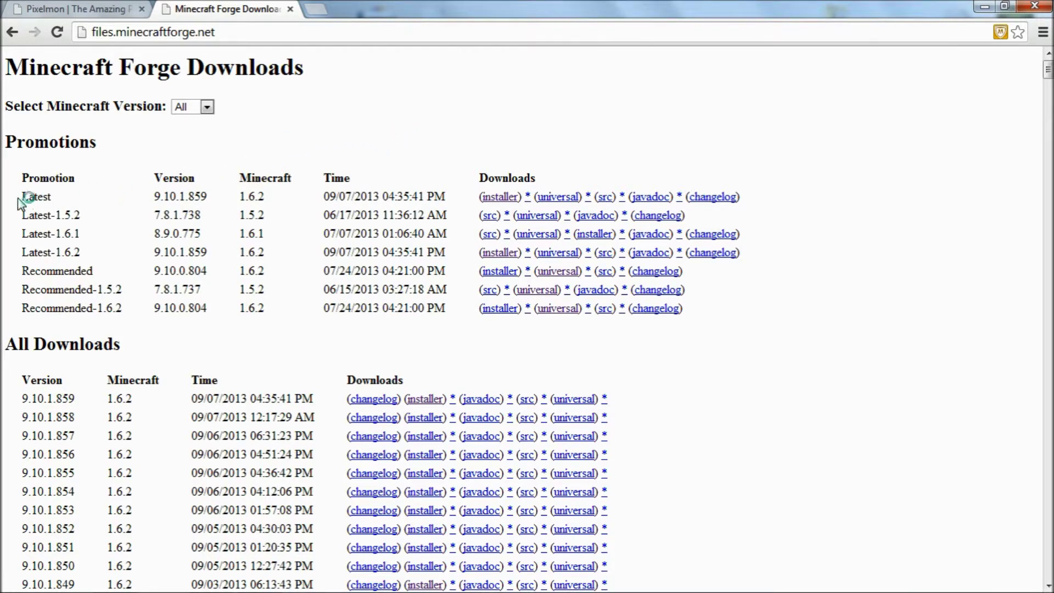
drag(24, 197, 516, 202)
click(509, 200)
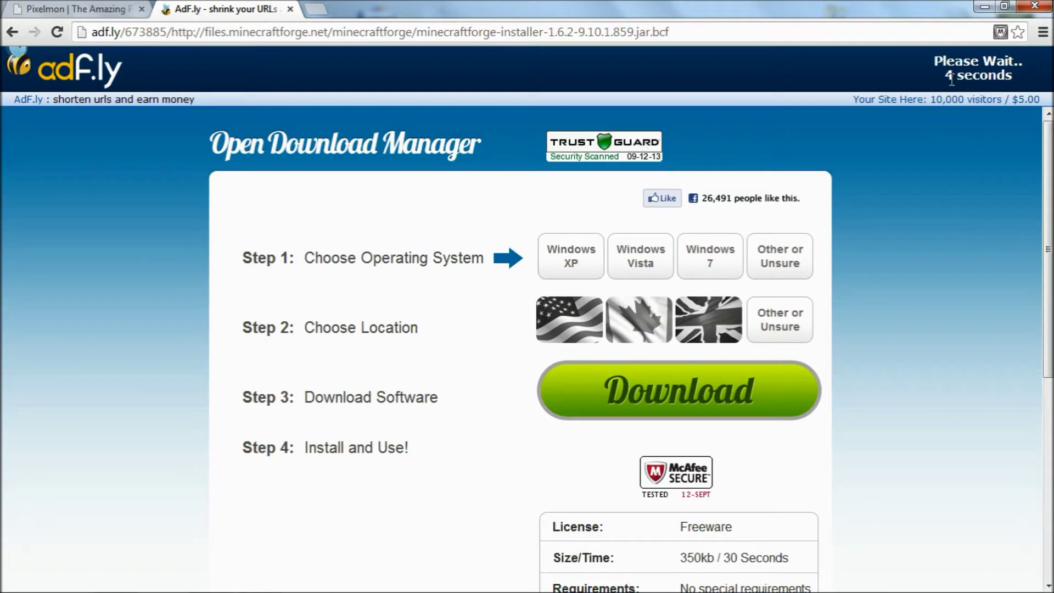
drag(951, 80, 971, 90)
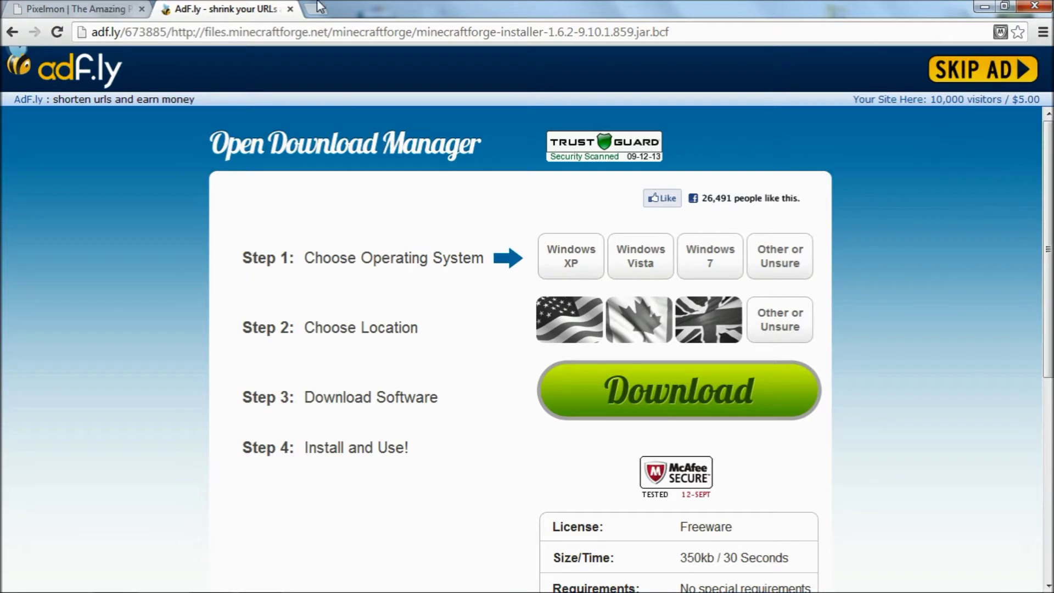
click(290, 9)
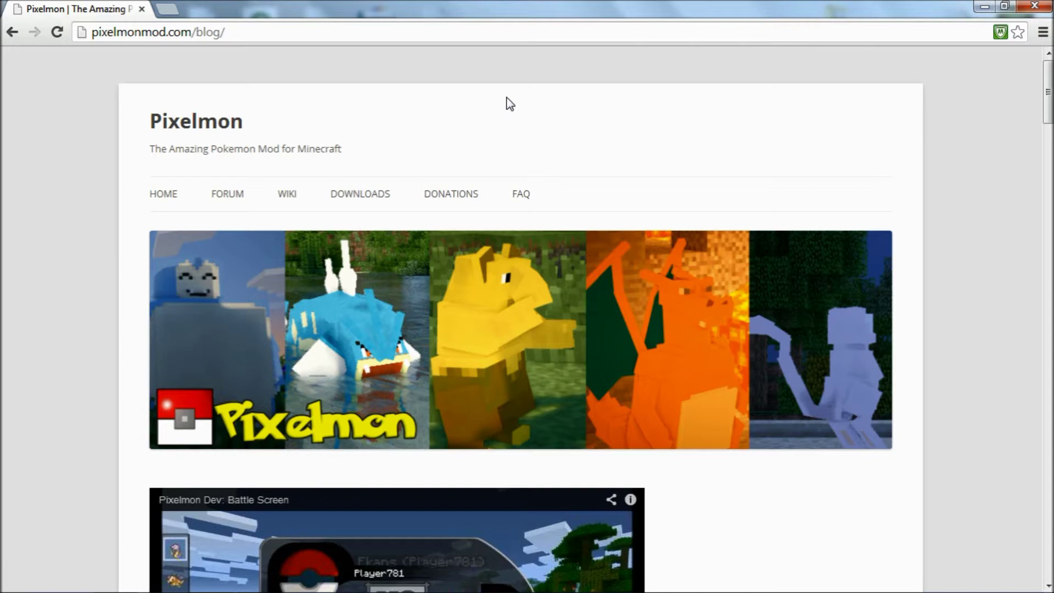
Go to the Downloads page of the Pixelmon site and find the Pixelmon 2.3 install links.
click(270, 35)
drag(227, 34, 298, 64)
click(367, 207)
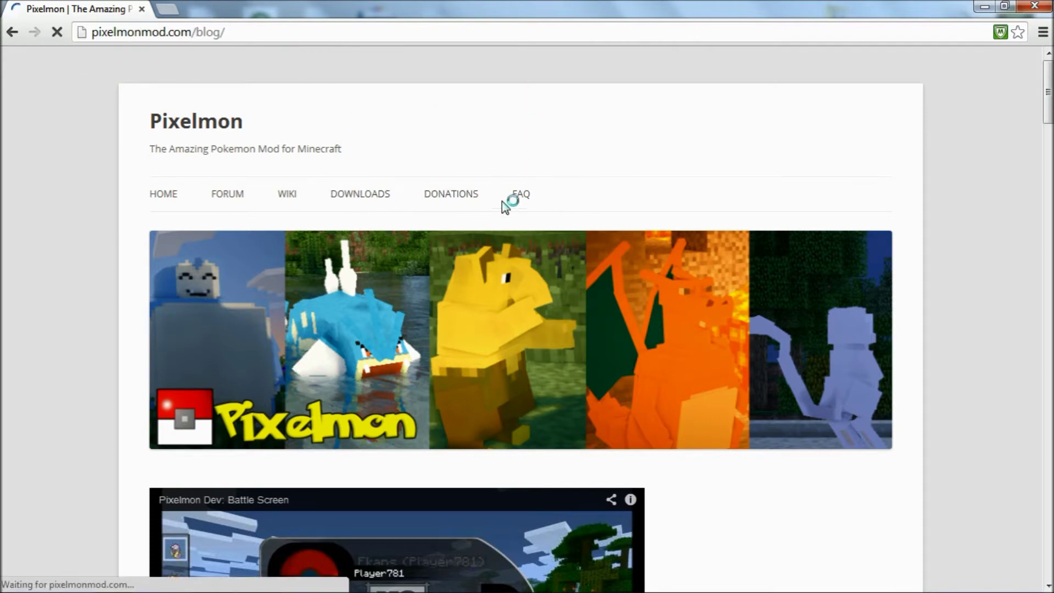
scroll(588, 170, down, 15)
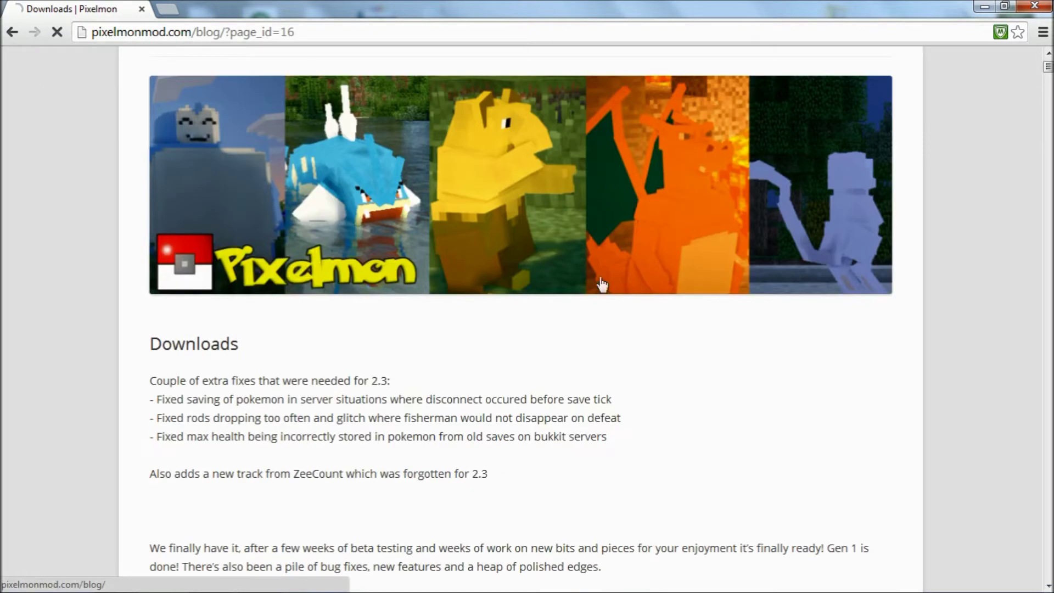
scroll(622, 355, down, 15)
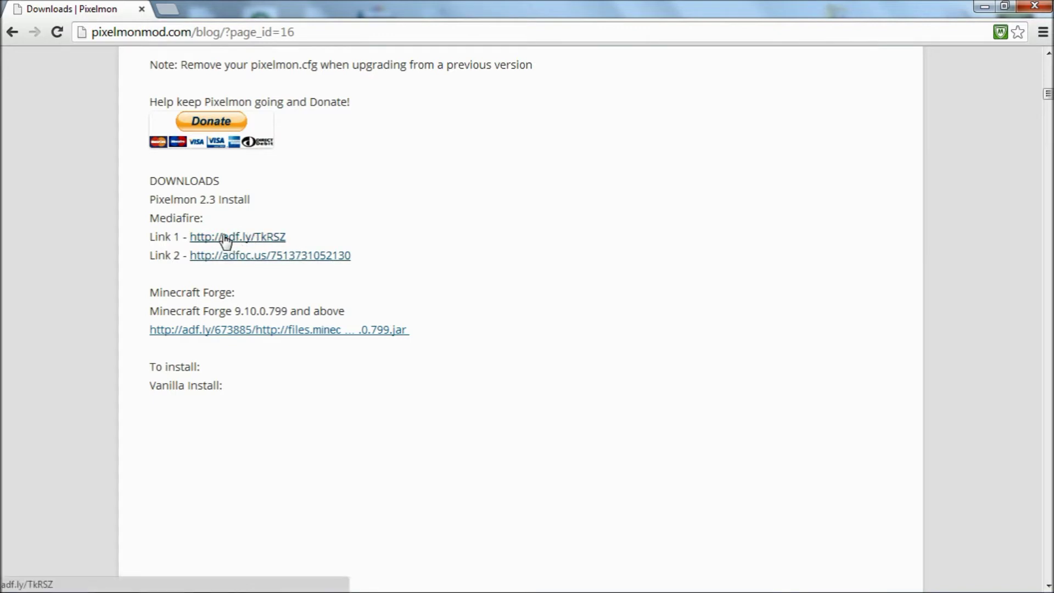
Follow the first Pixelmon mirror link past the ad to the MediaFire page of Pixelmon 2.3.1 install.zip, and close the browser.
click(260, 260)
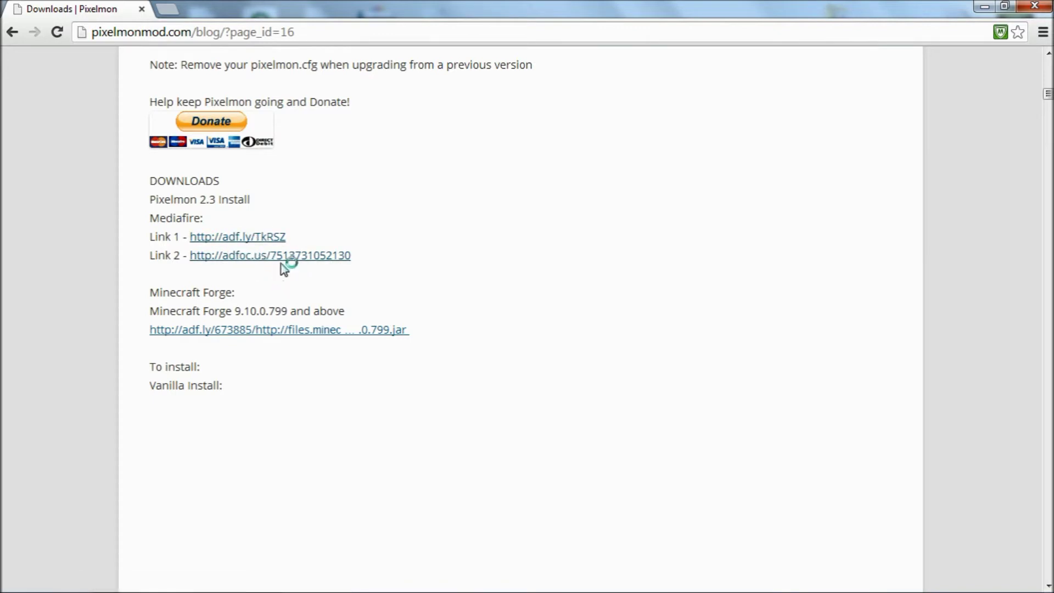
click(241, 237)
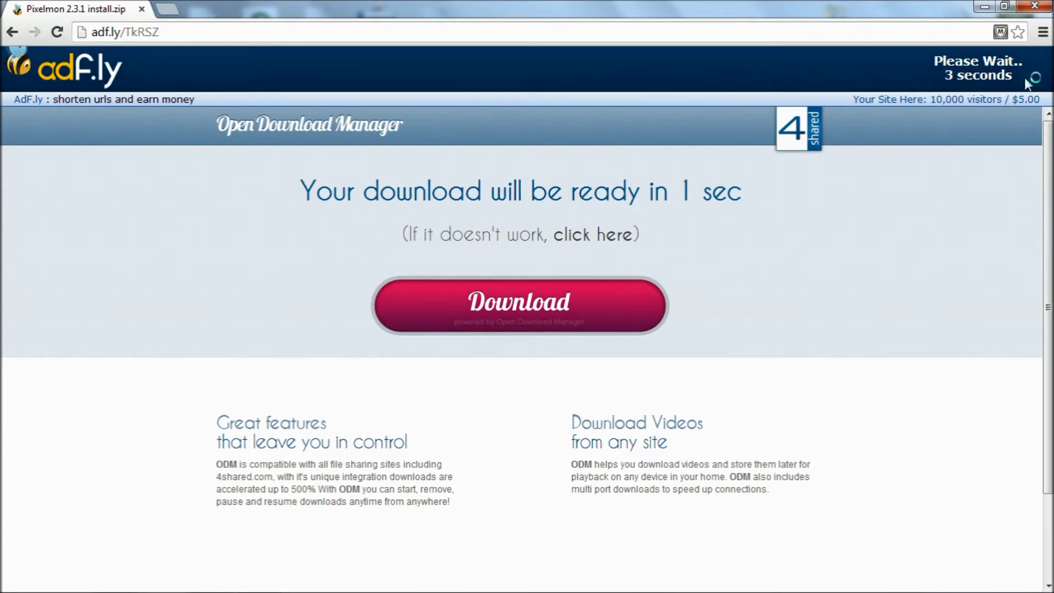
drag(1010, 77, 912, 58)
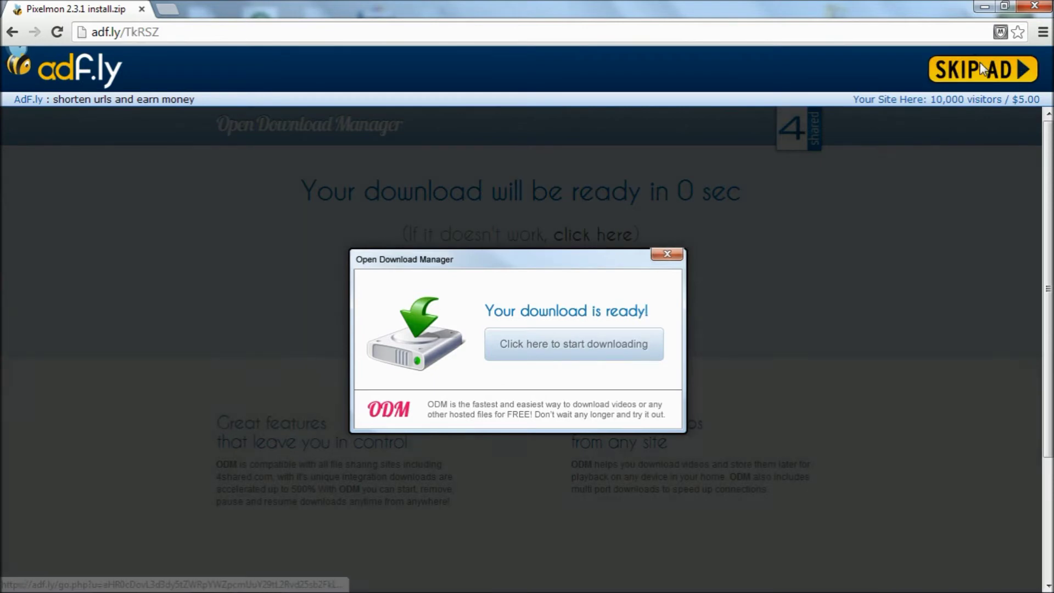
click(981, 68)
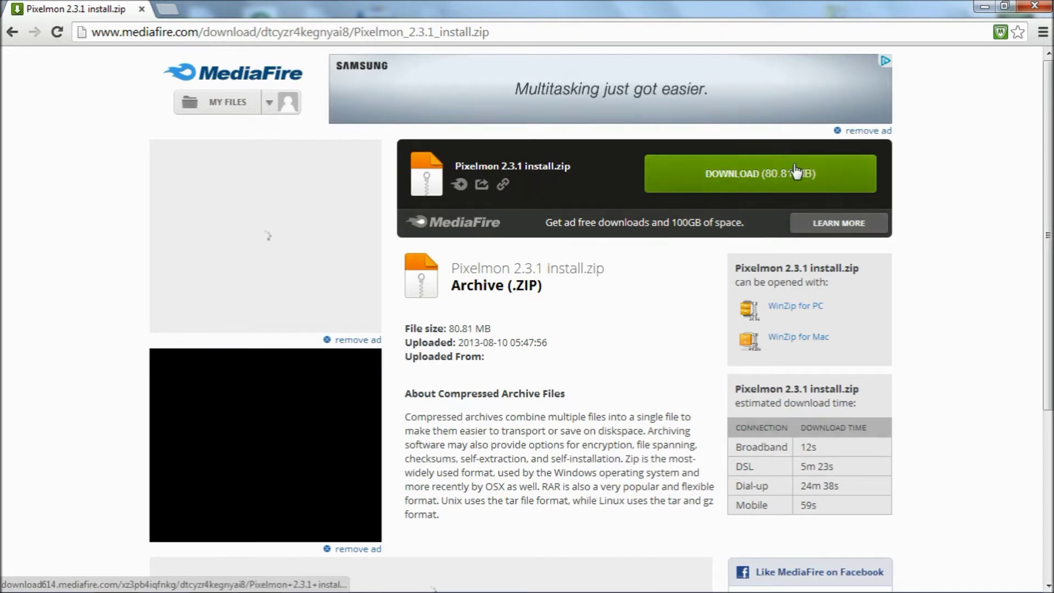
click(1041, 7)
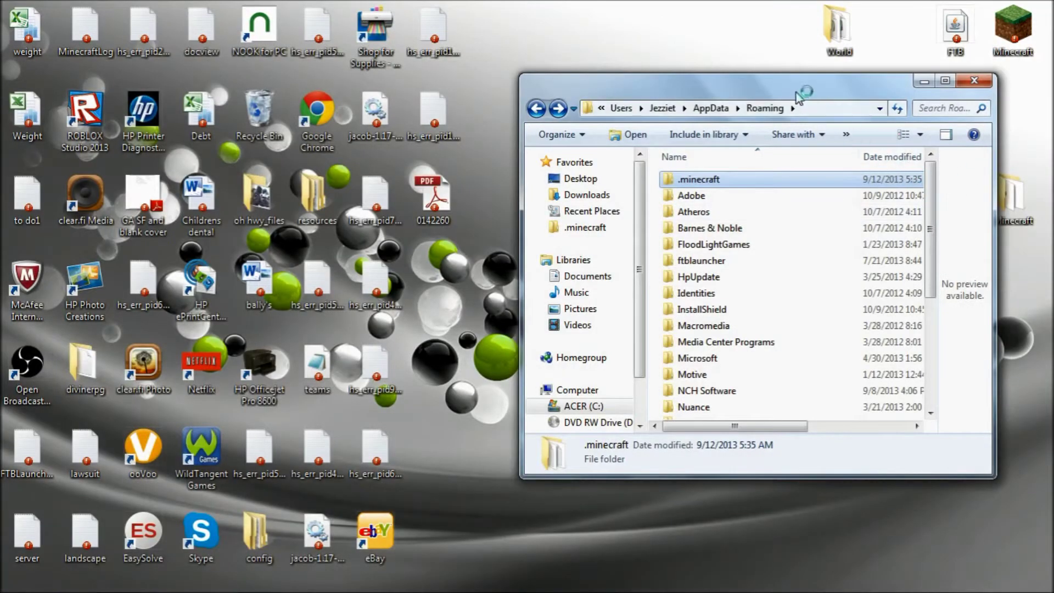
Open the .minecraft folder in Roaming, and in a second window find the Forge installer in the Downloads folder.
drag(796, 92, 663, 65)
double_click(574, 156)
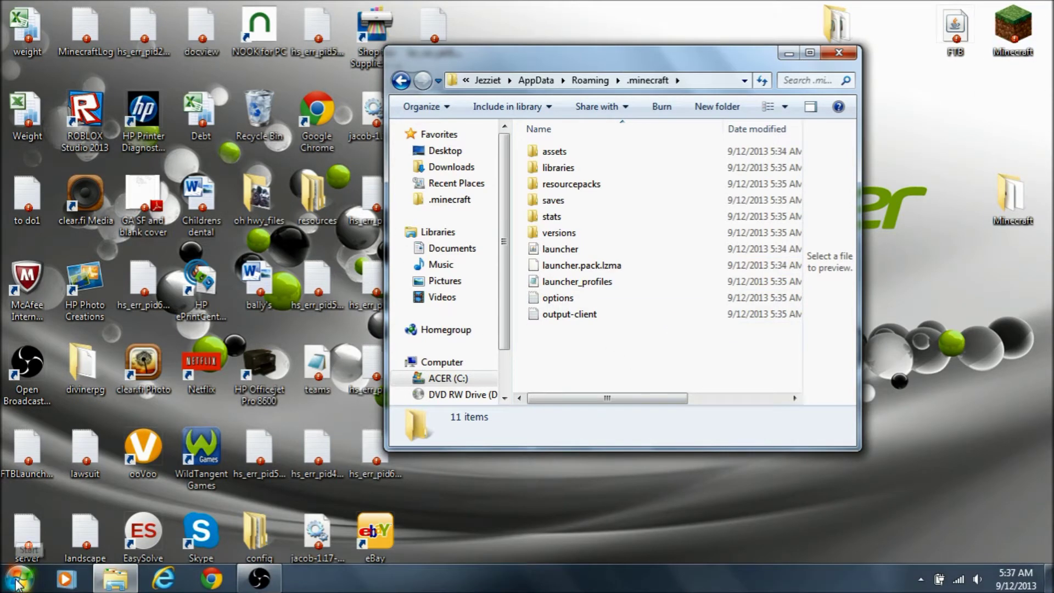
click(20, 578)
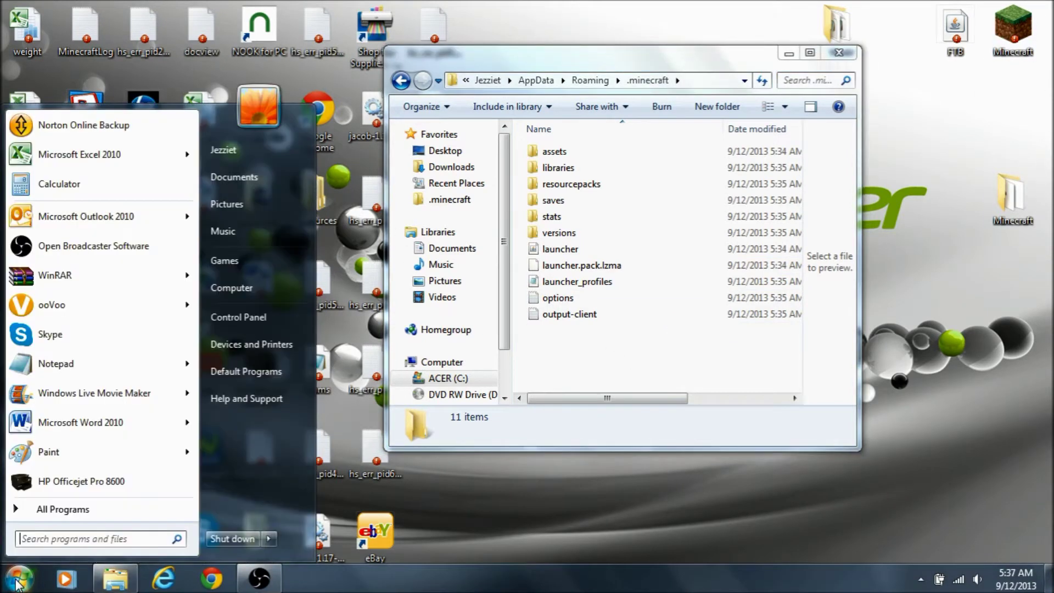
click(240, 190)
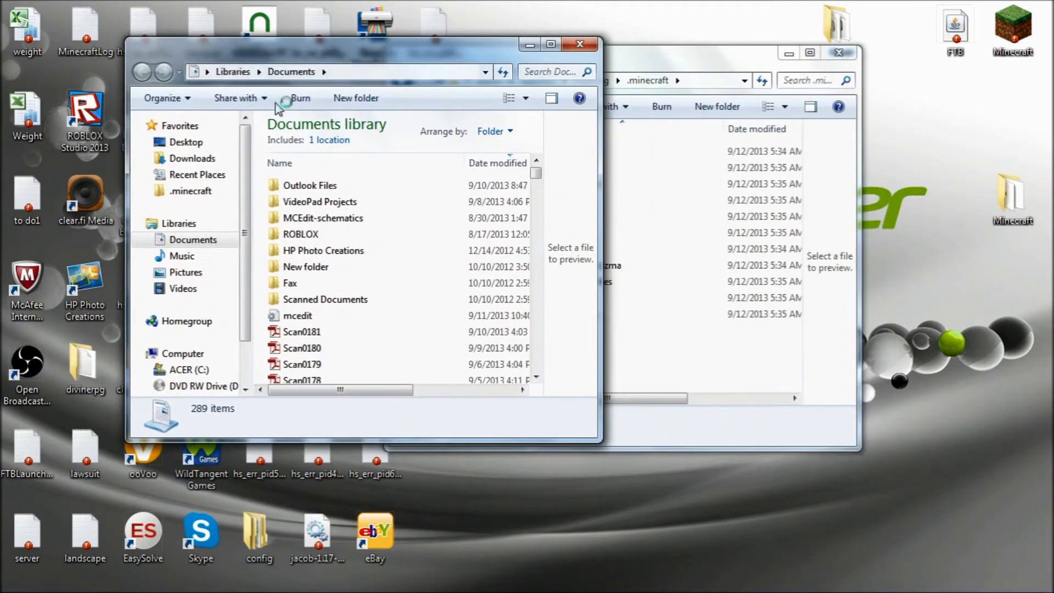
click(192, 158)
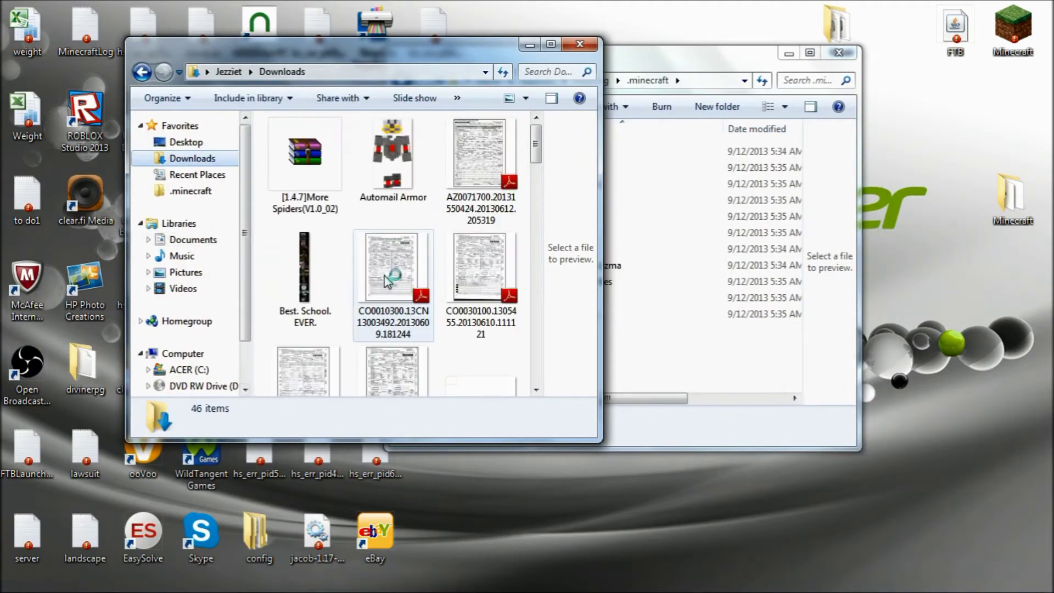
drag(537, 157, 549, 254)
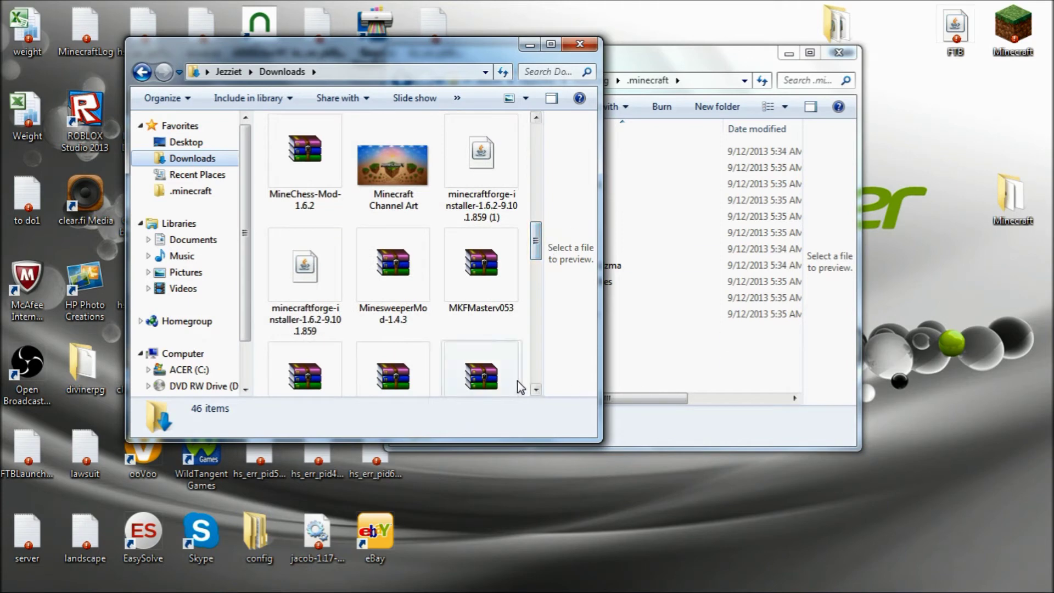
Run minecraftforge-installer-1.6.2-9.10.1.859 and install the Forge client into the .minecraft folder.
double_click(316, 269)
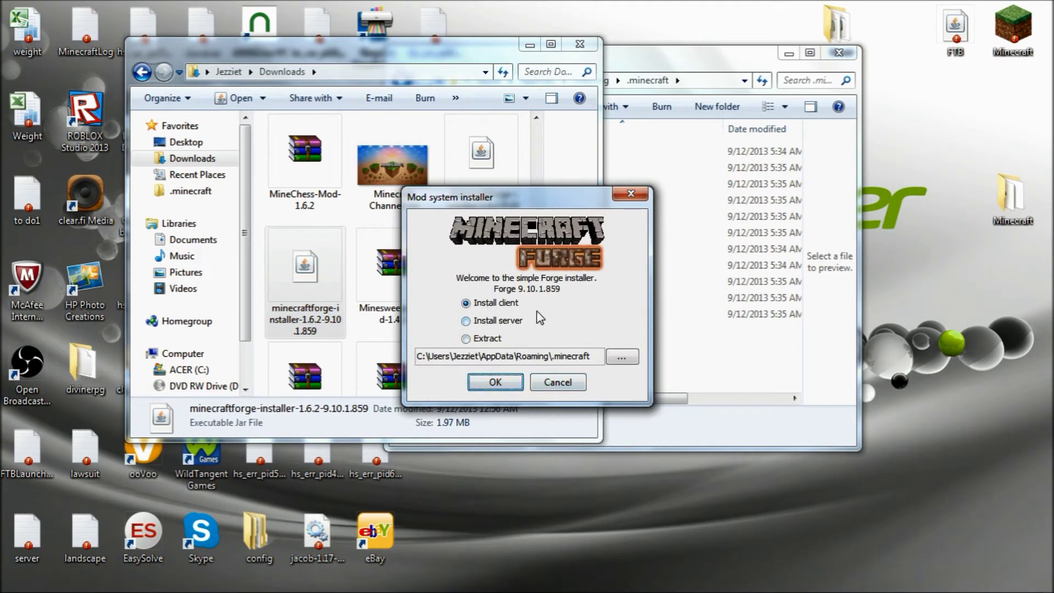
click(496, 383)
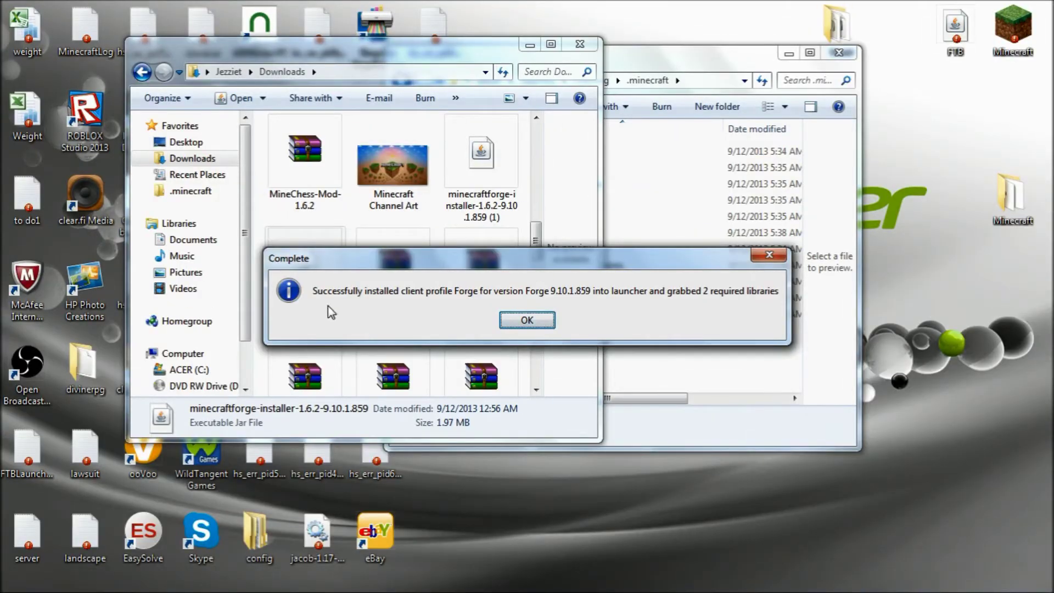
drag(287, 266, 260, 251)
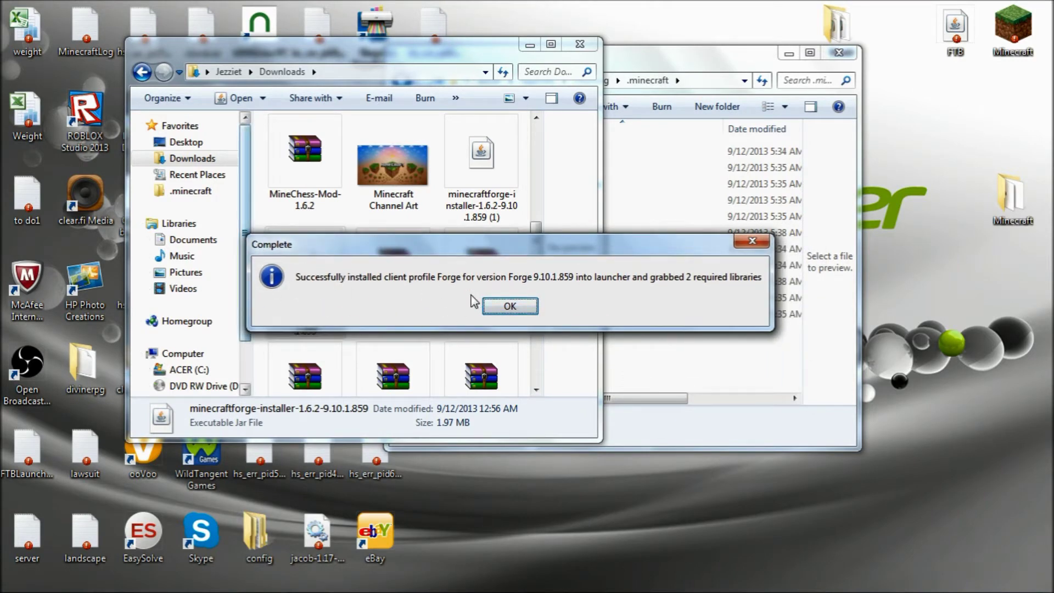
click(522, 308)
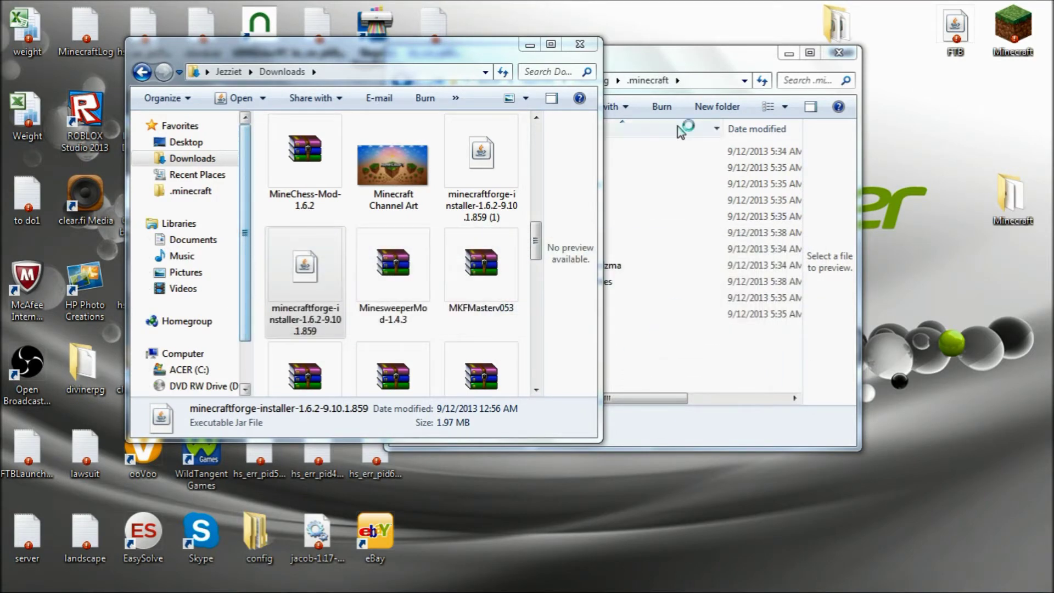
Check the versions folder in .minecraft for the 1.6.2-Forge9.10.1.859 folder and its files, and return to .minecraft.
click(659, 351)
click(567, 247)
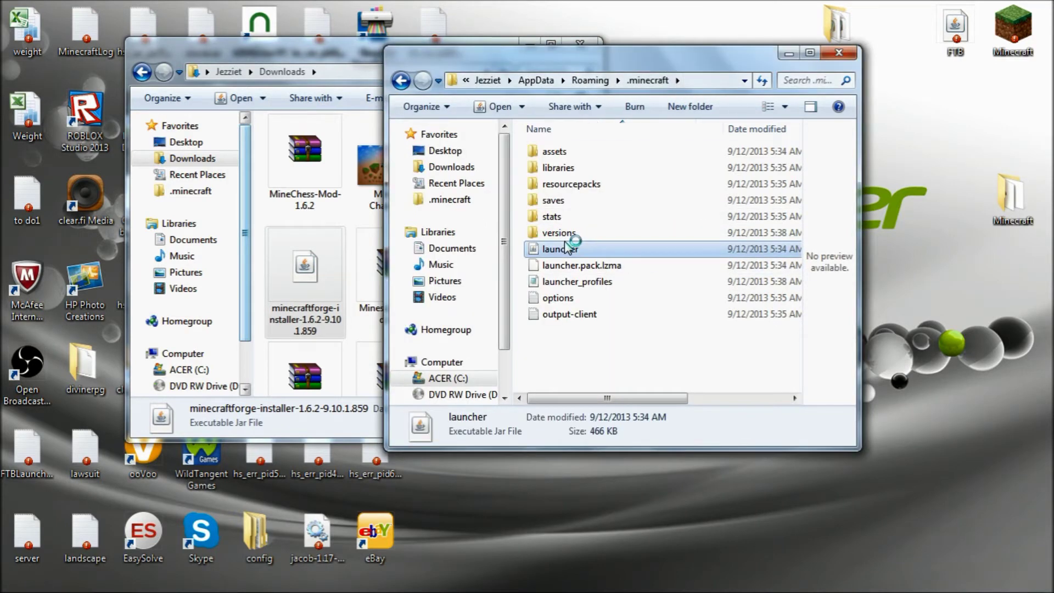
click(564, 233)
double_click(564, 234)
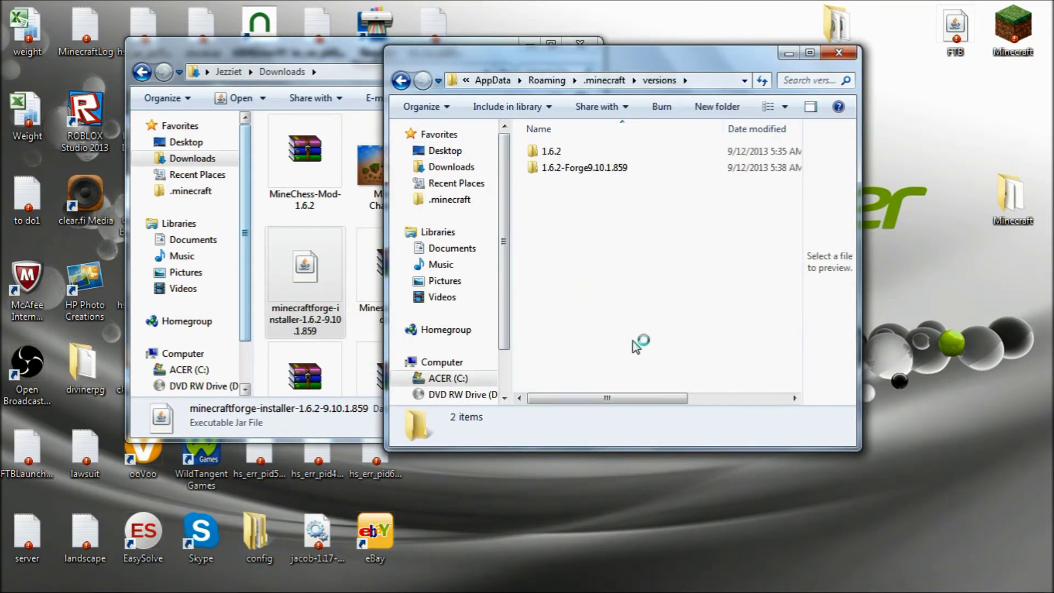
click(584, 171)
double_click(585, 168)
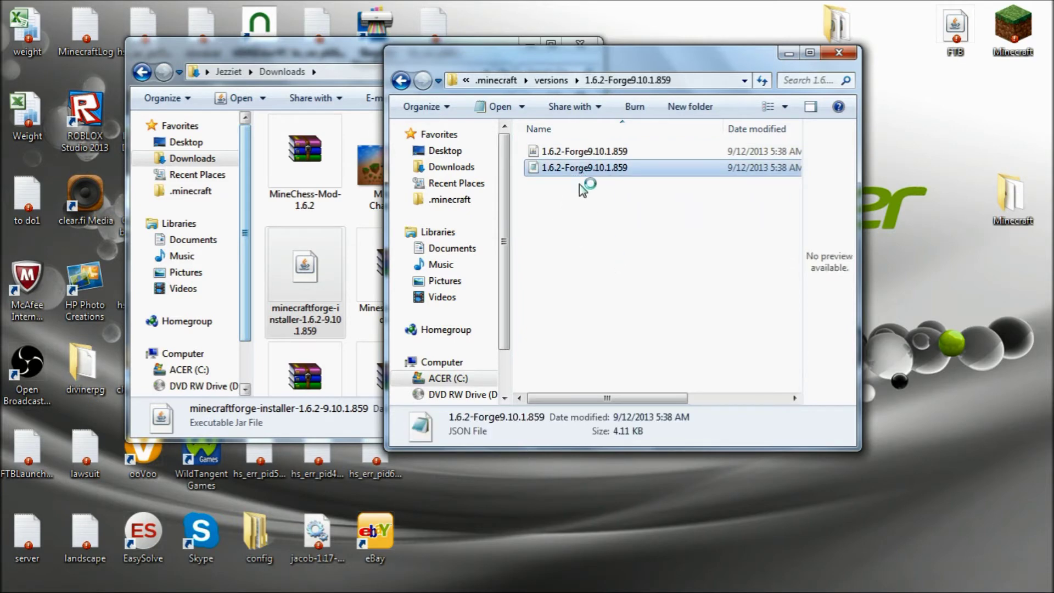
click(401, 81)
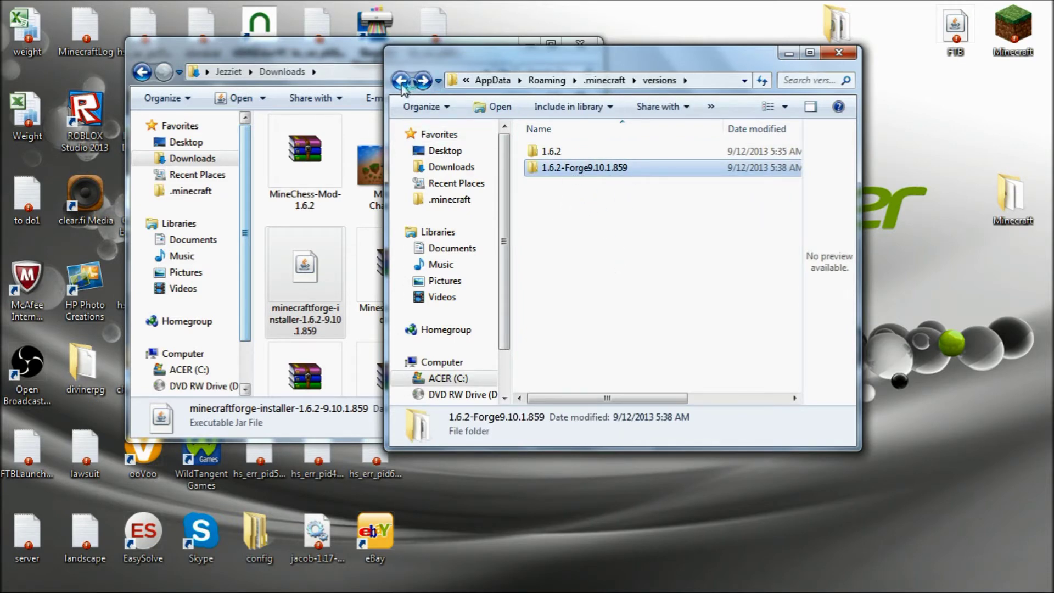
click(401, 81)
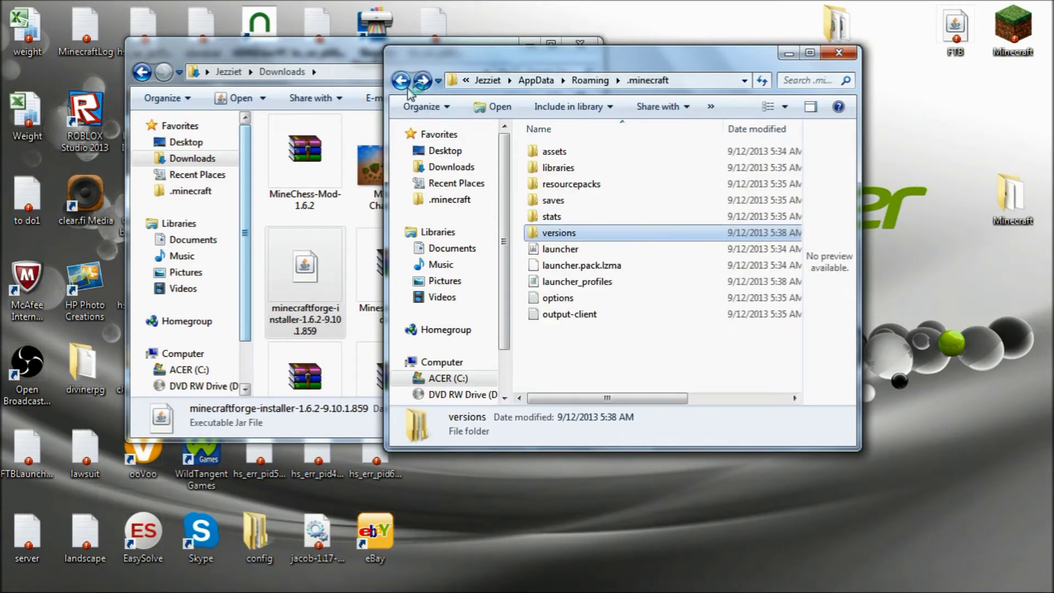
Open the Pixelmon 2.3.1 install (1) archive from Downloads and arrange its window beside the .minecraft folder.
click(376, 52)
drag(536, 237, 536, 291)
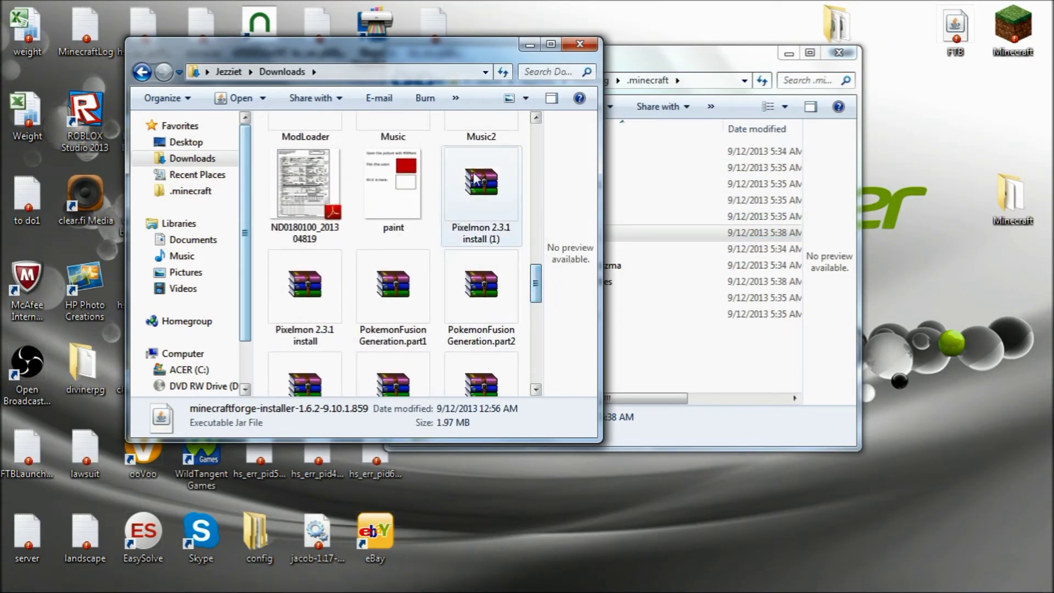
double_click(483, 189)
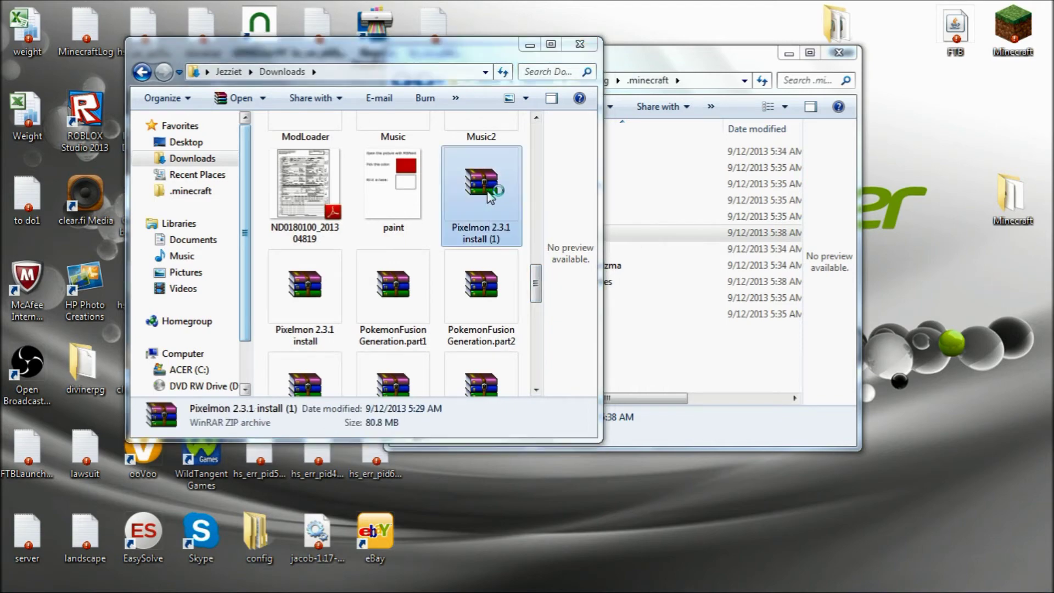
drag(534, 51, 426, 81)
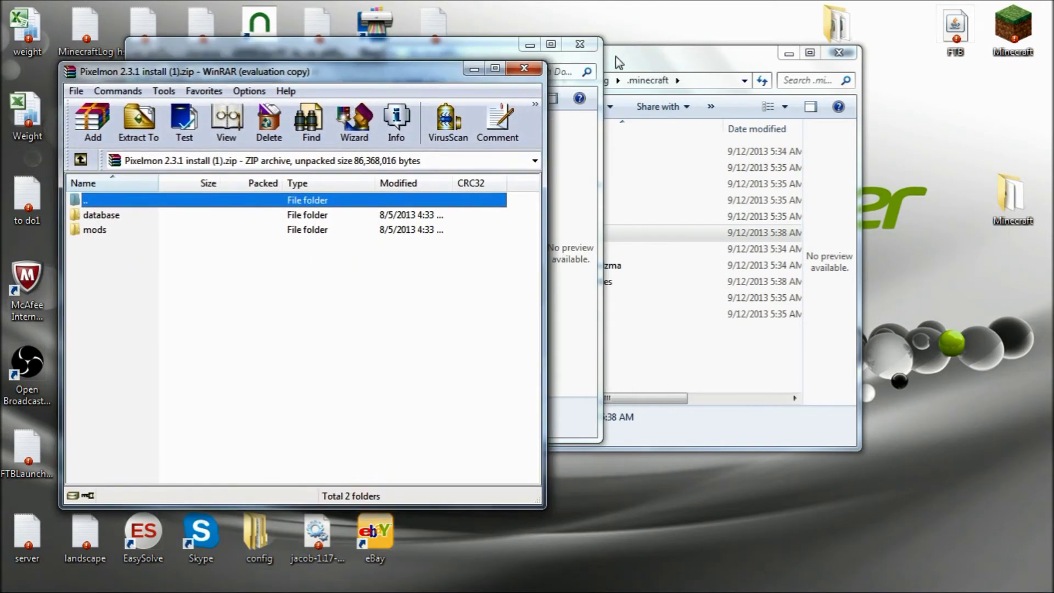
drag(613, 65, 681, 75)
click(597, 50)
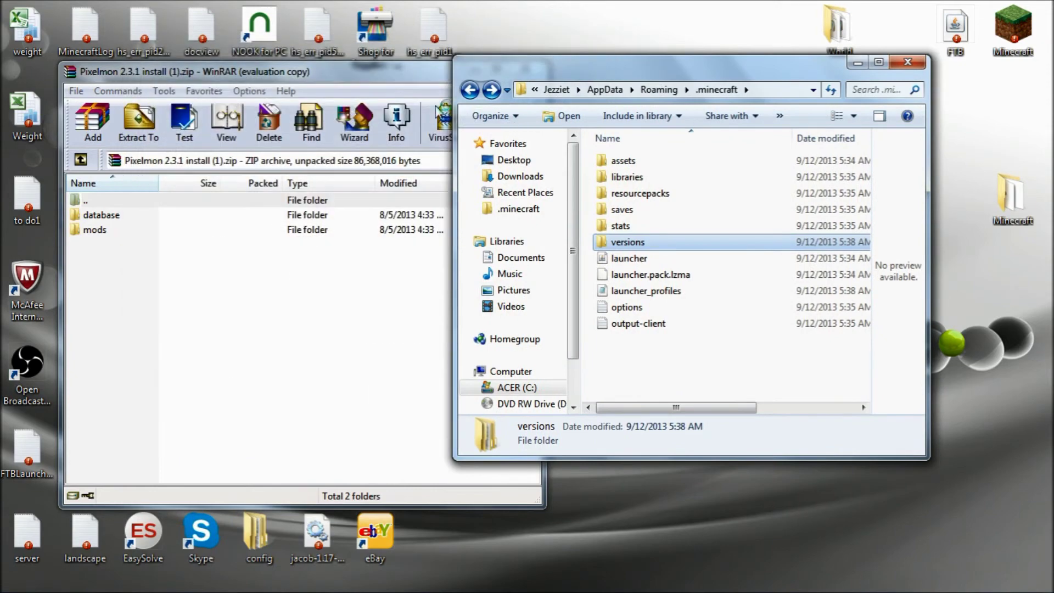
Copy the database and mods folders from the Pixelmon archive into .minecraft, and close both windows.
click(354, 332)
drag(217, 323, 160, 175)
drag(100, 192, 112, 273)
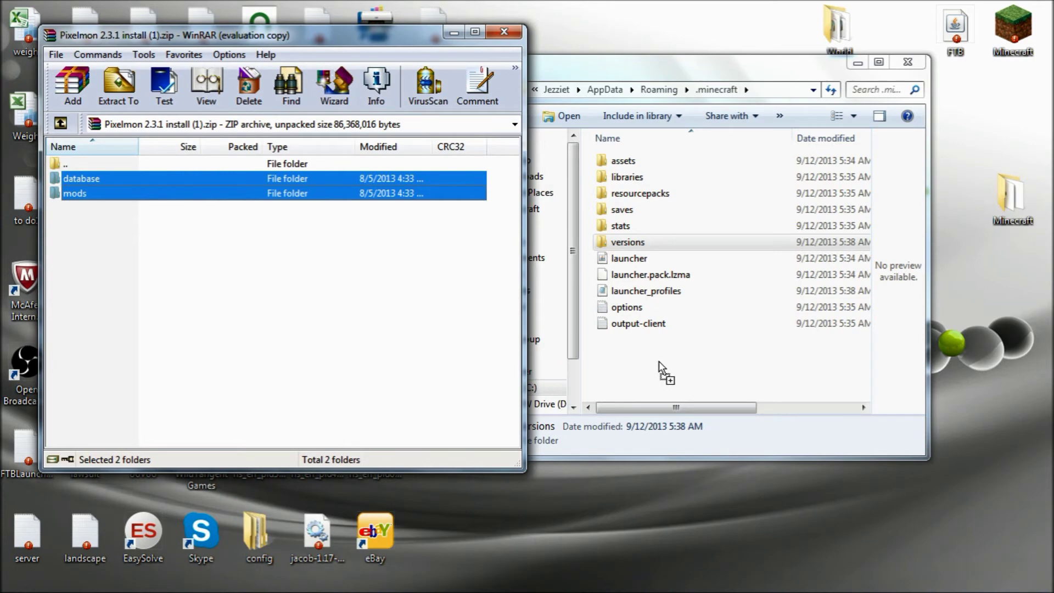
drag(659, 362, 659, 363)
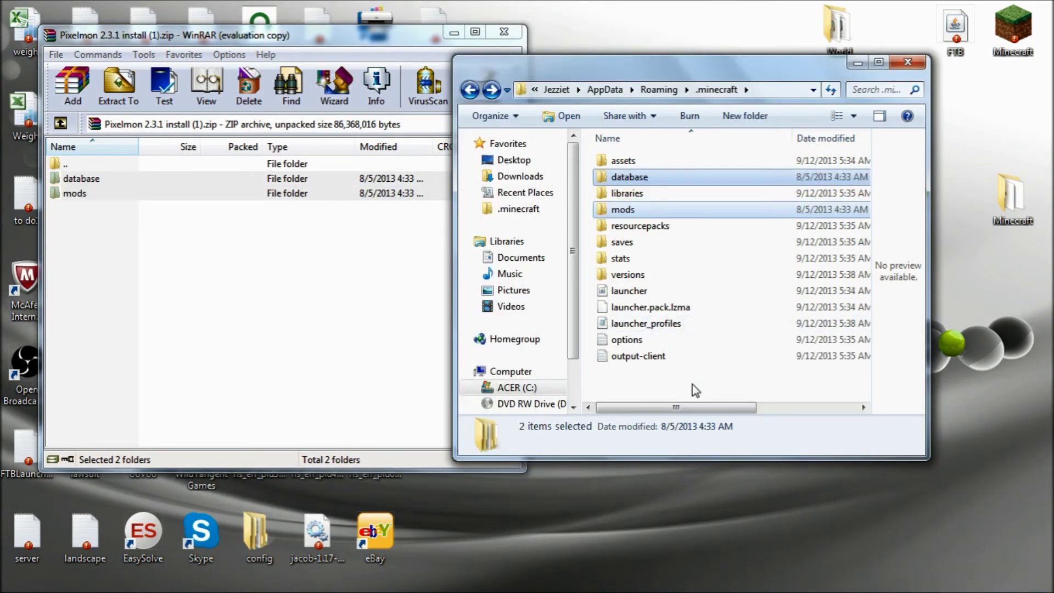
click(688, 387)
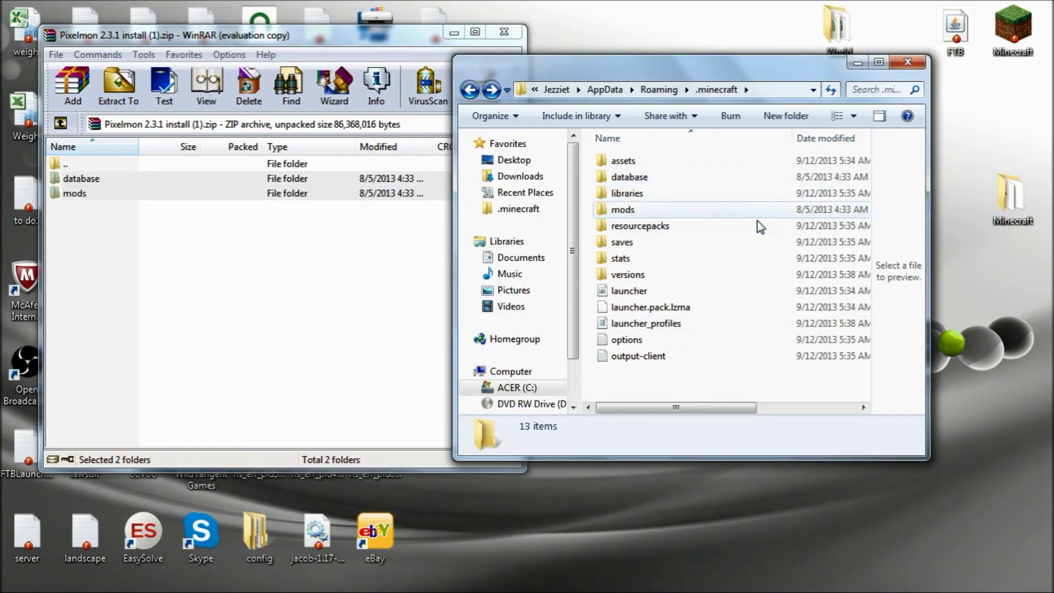
click(907, 61)
click(503, 31)
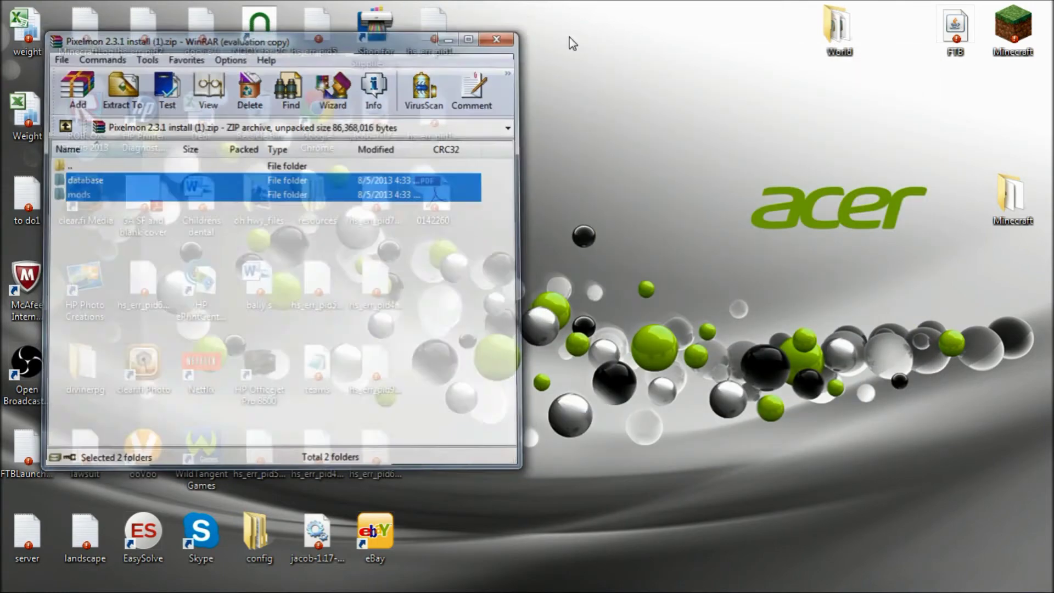
Open the Minecraft launcher, start the game with the Forge profile, and maximize the game window.
double_click(1013, 28)
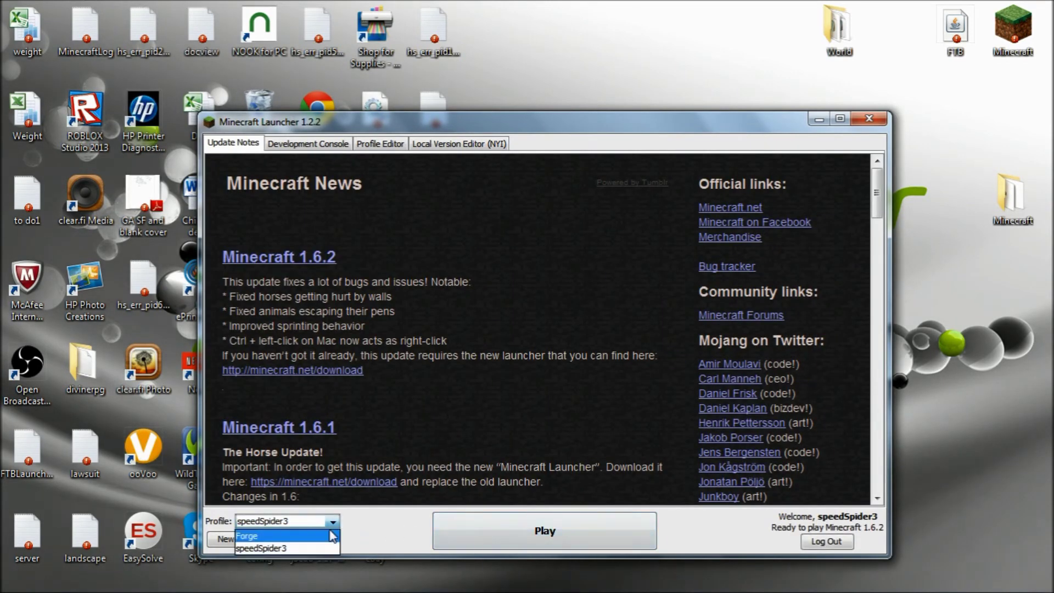
click(248, 536)
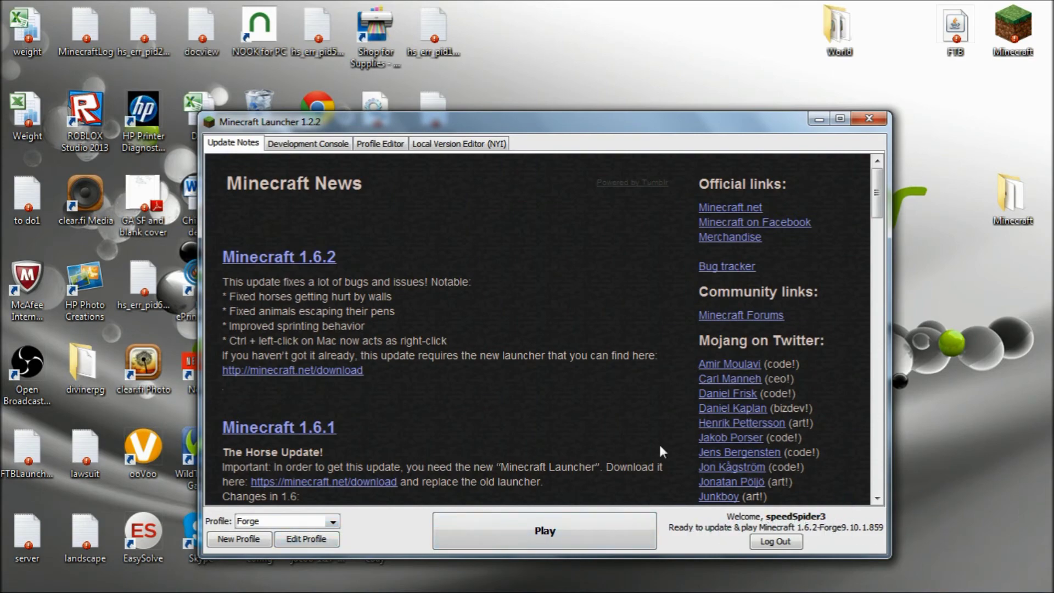
click(529, 526)
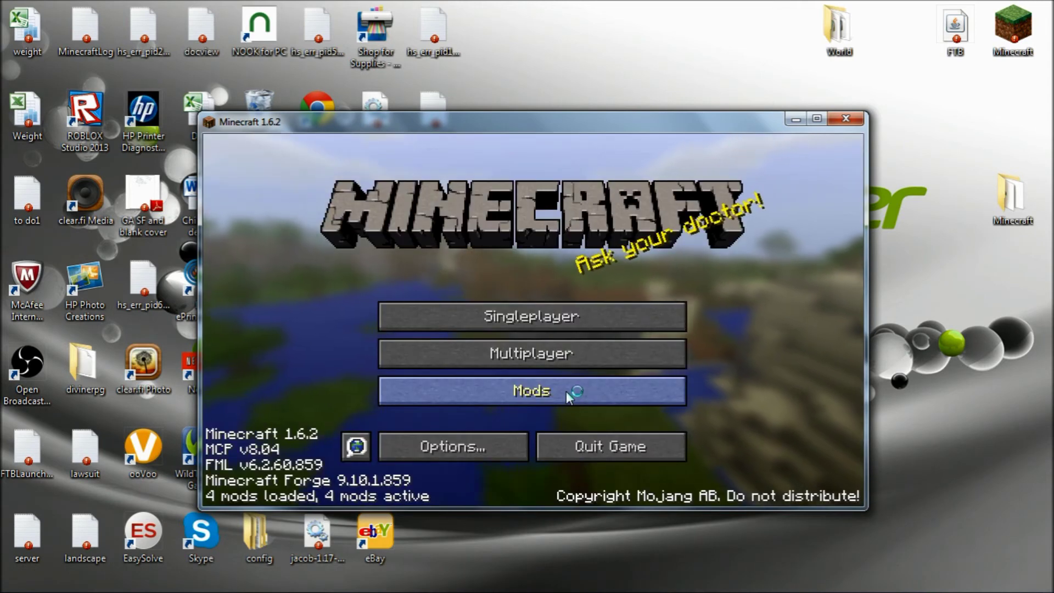
click(816, 118)
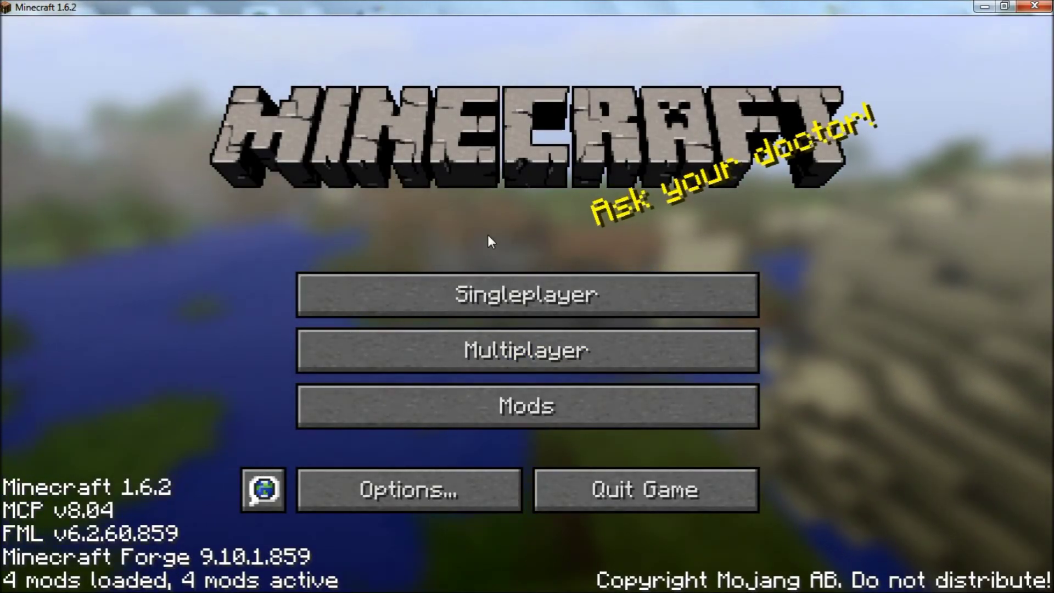
Create a singleplayer world named New World in Creative game mode and choose Bulbasaur as the starter.
click(525, 296)
click(708, 497)
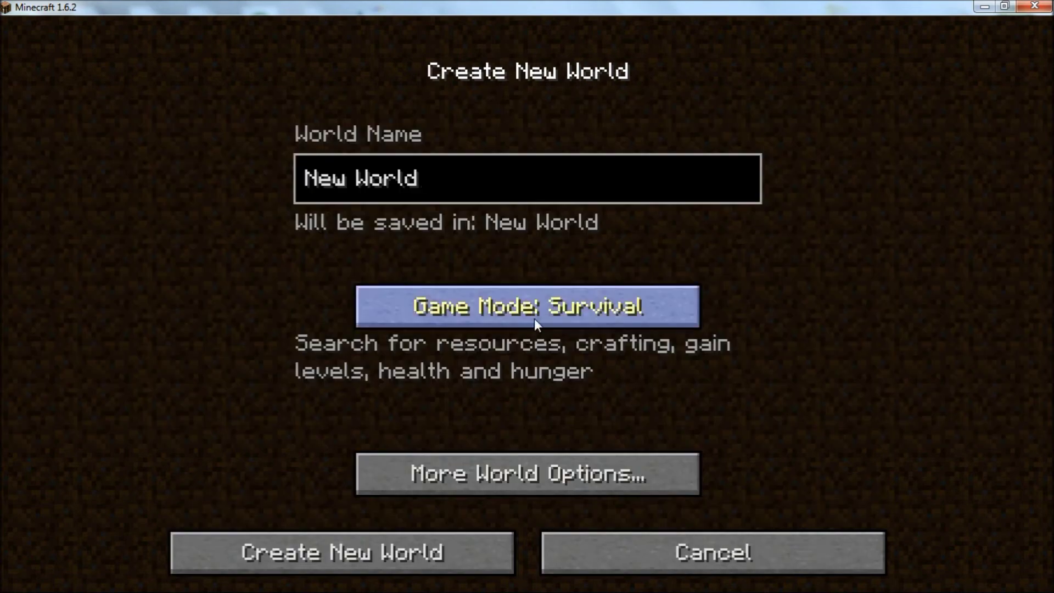
click(502, 289)
click(502, 288)
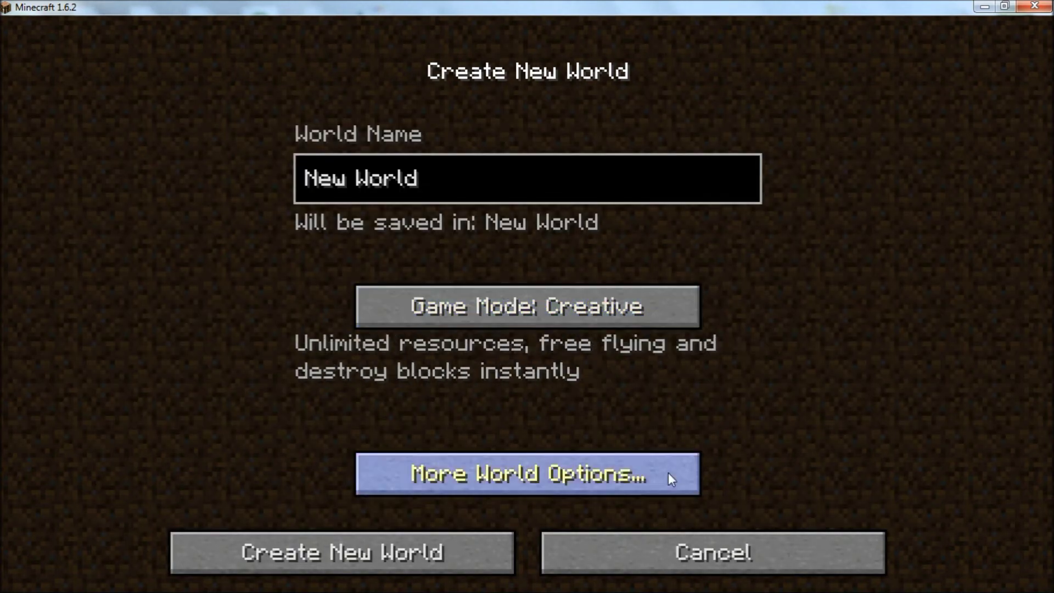
click(332, 553)
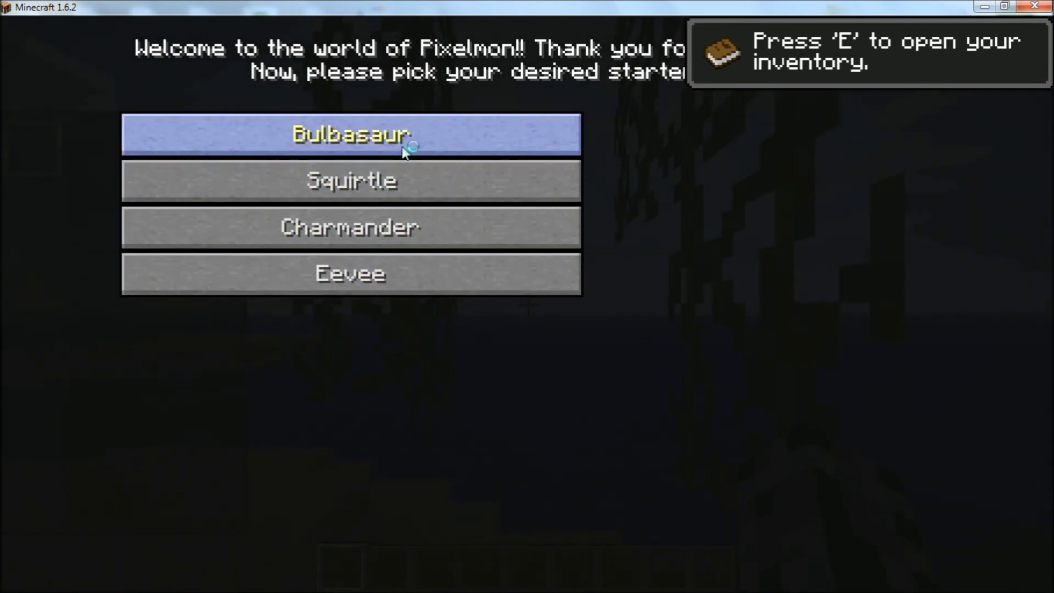
click(351, 134)
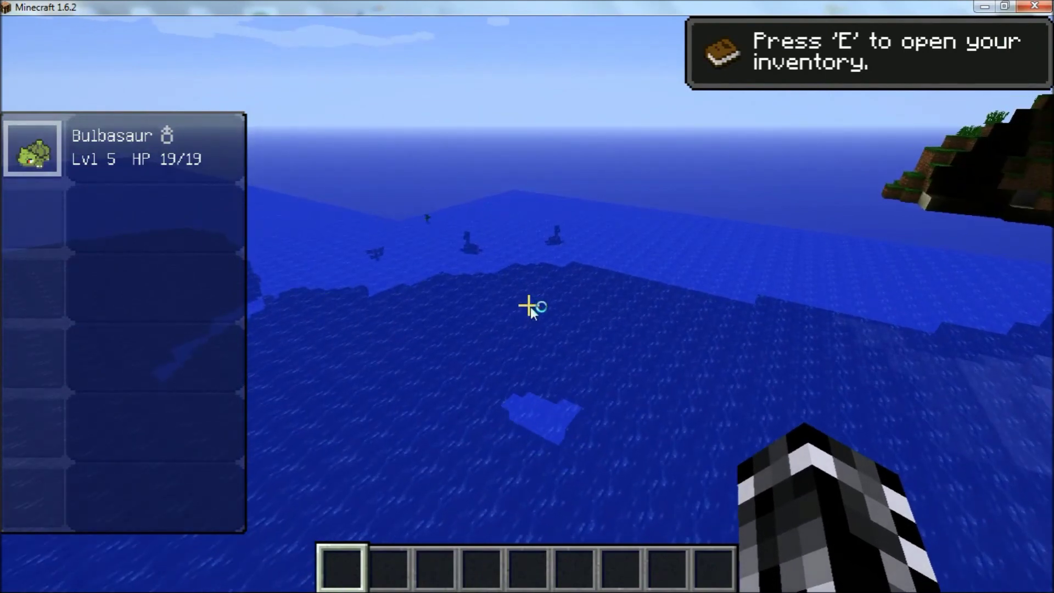
Fly across the water towards the small sandy island with jungle trees to look around the Pixelmon world.
key(e)
key(e)
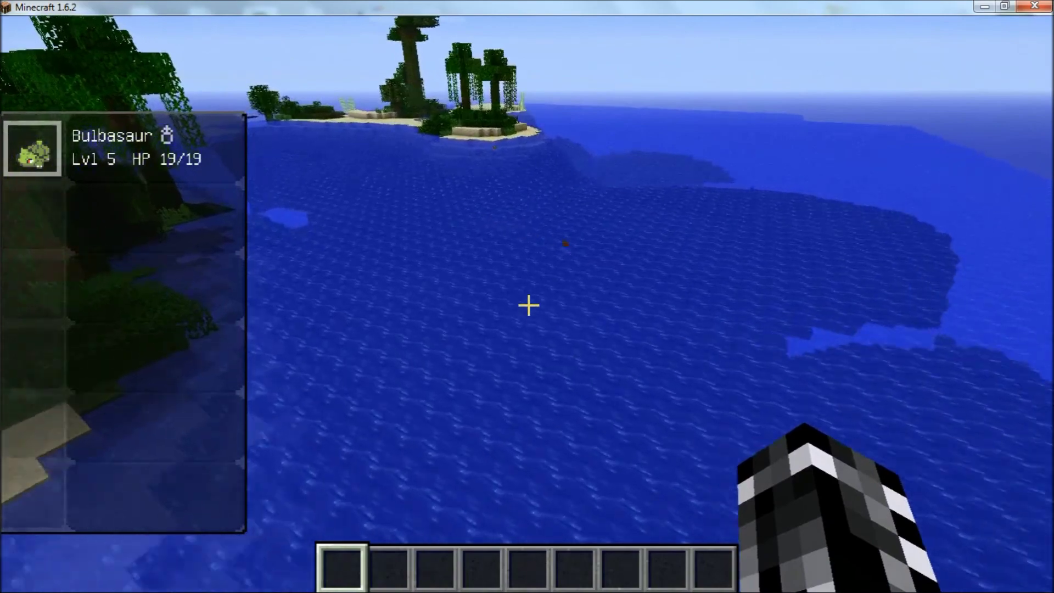
key(w)
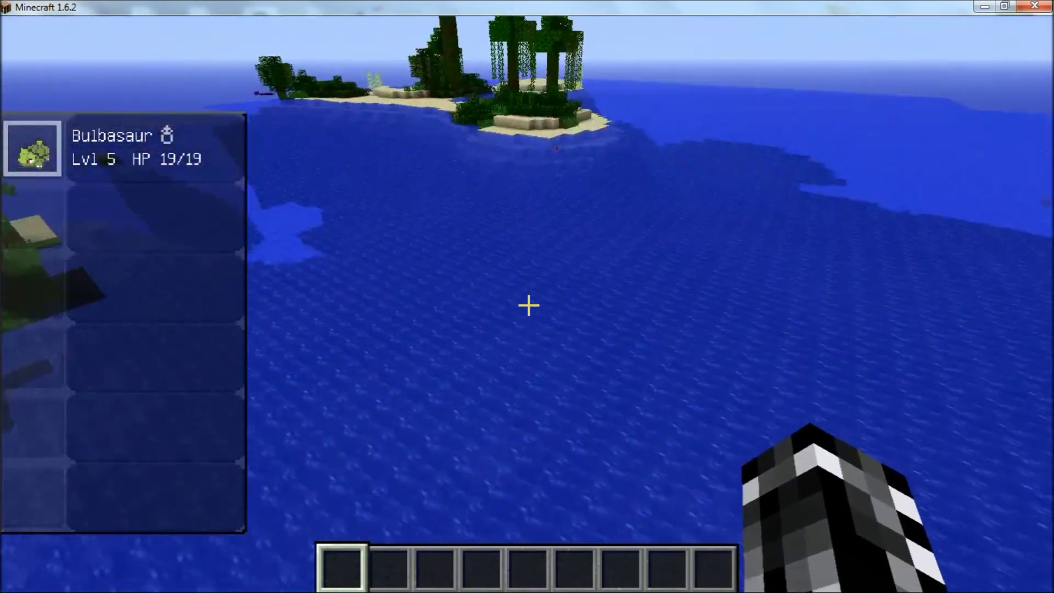
key(w)
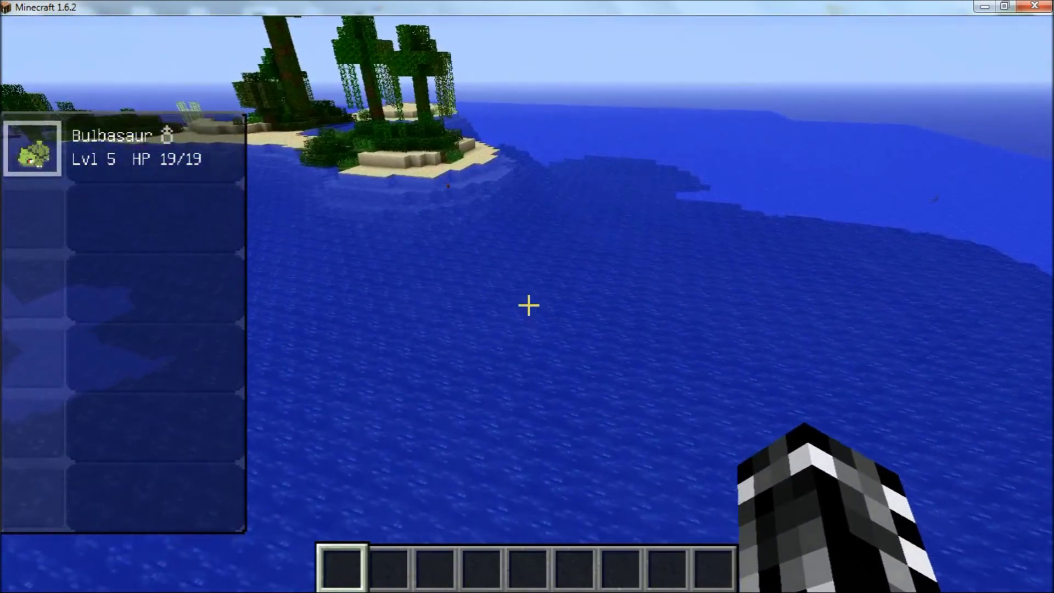
key(w)
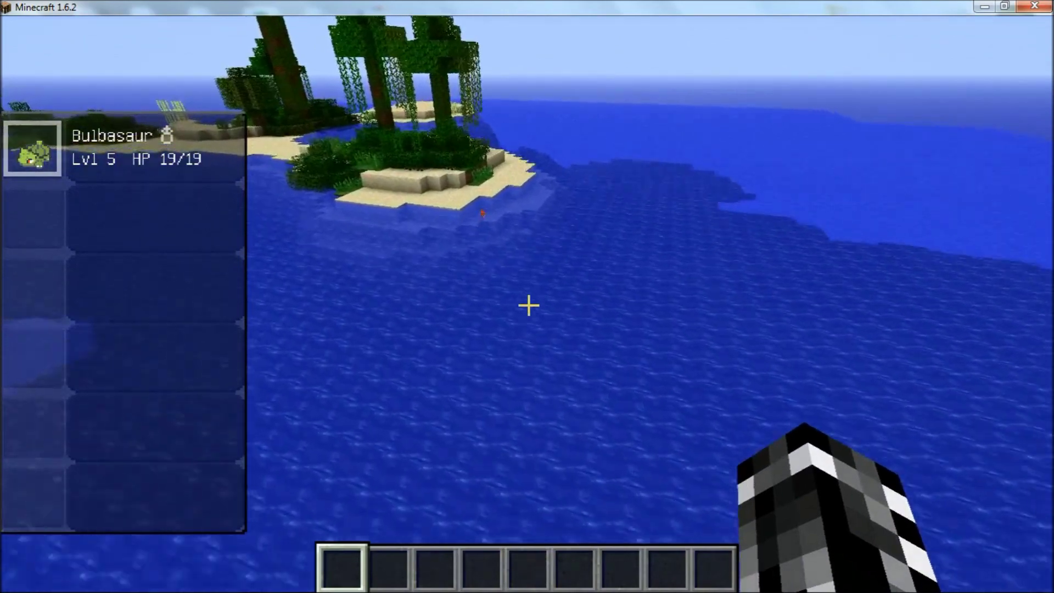
key(w)
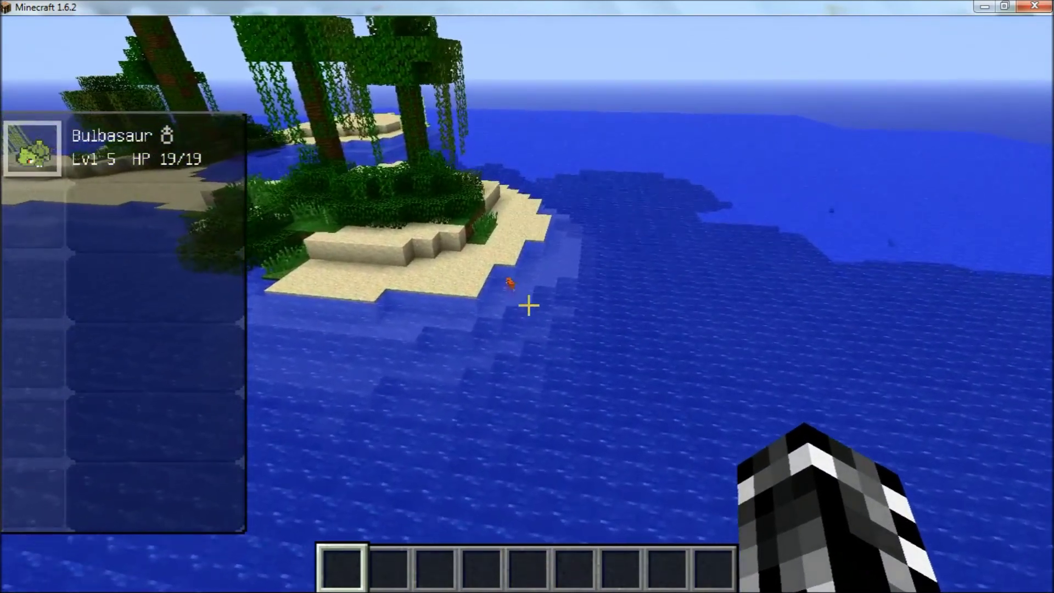
key(w)
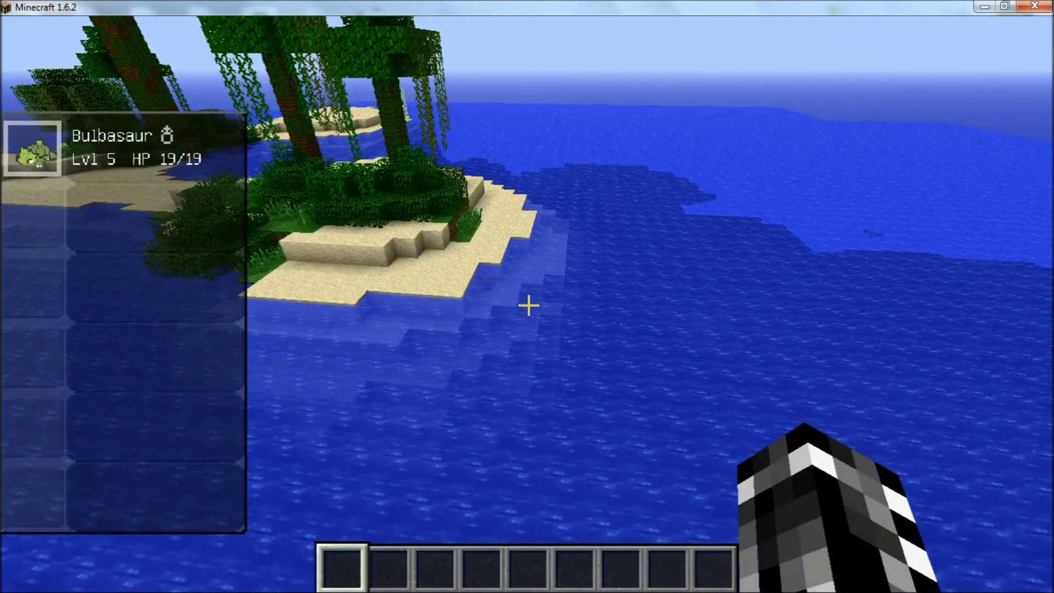